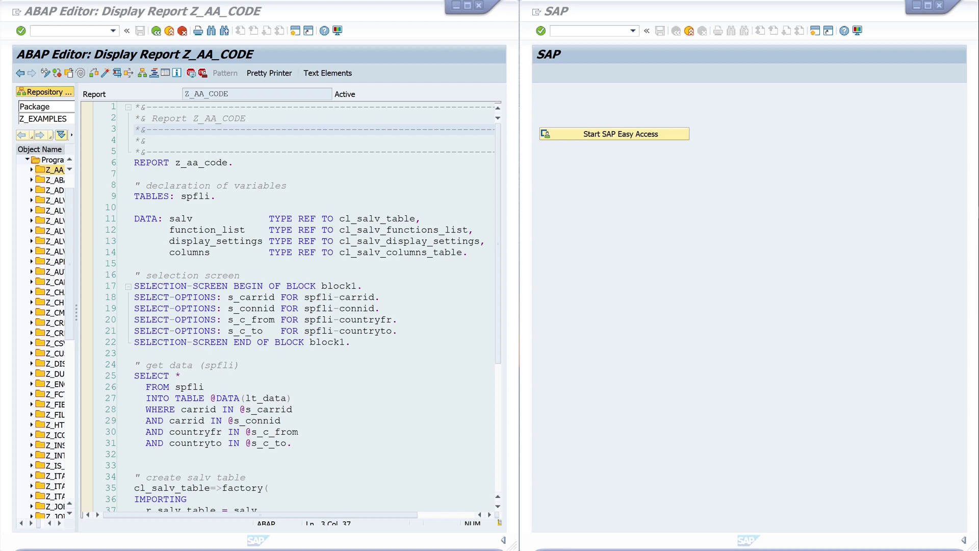
Review the report source in the editor, down to the s_carrid selection line
click(239, 276)
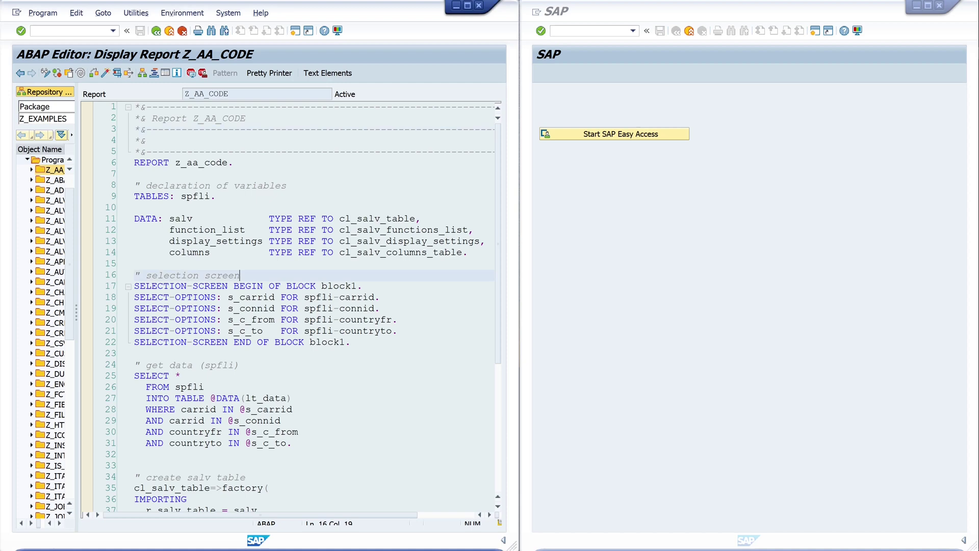
scroll(301, 306, down, 3)
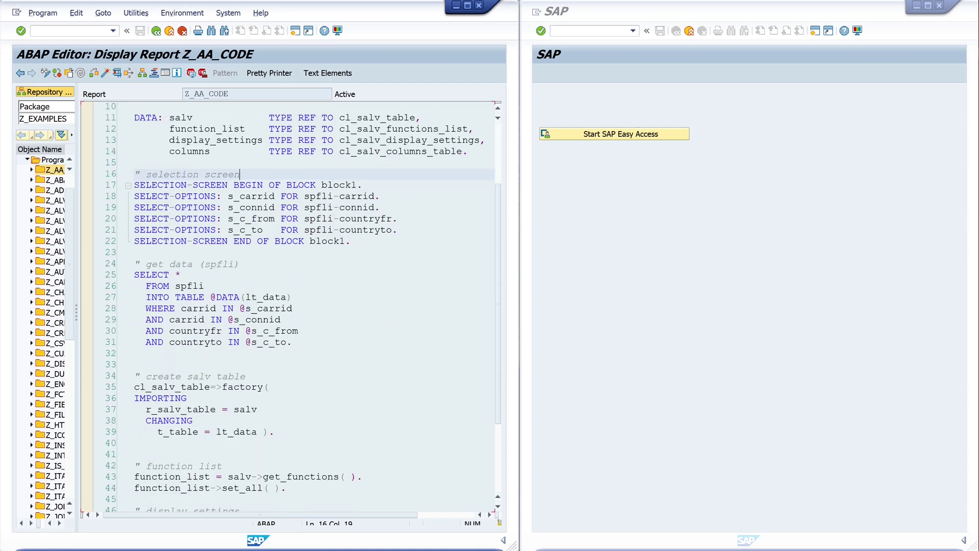
scroll(300, 306, down, 1)
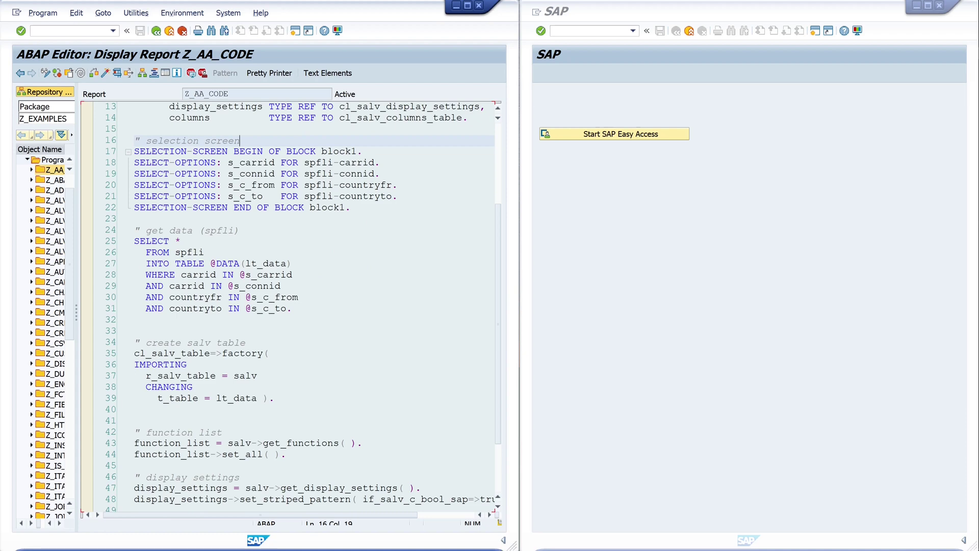
scroll(300, 306, up, 3)
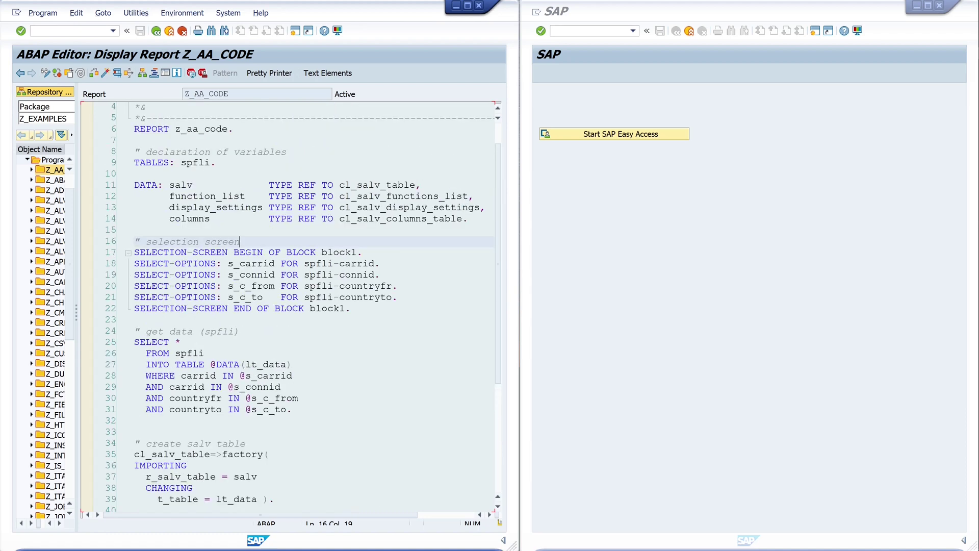
scroll(301, 306, up, 1)
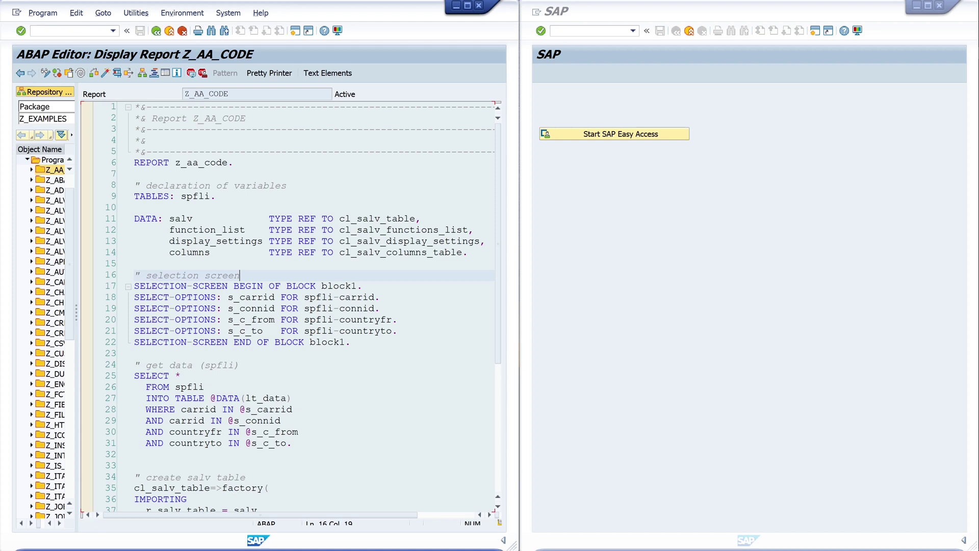
click(345, 297)
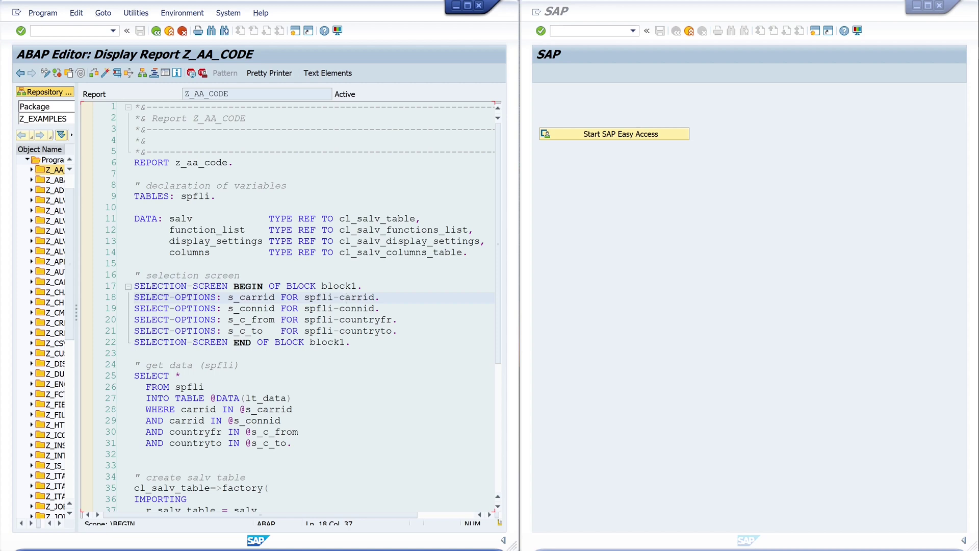
In the second session, start creating transaction Z_SPFLI_REP in SE93
key(alt+Tab)
text(s)
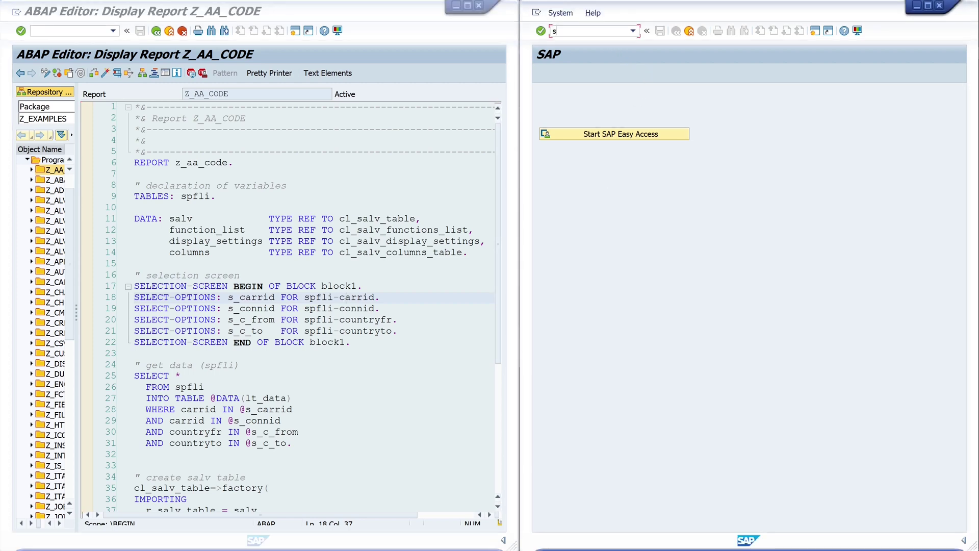
text(e93)
key(Return)
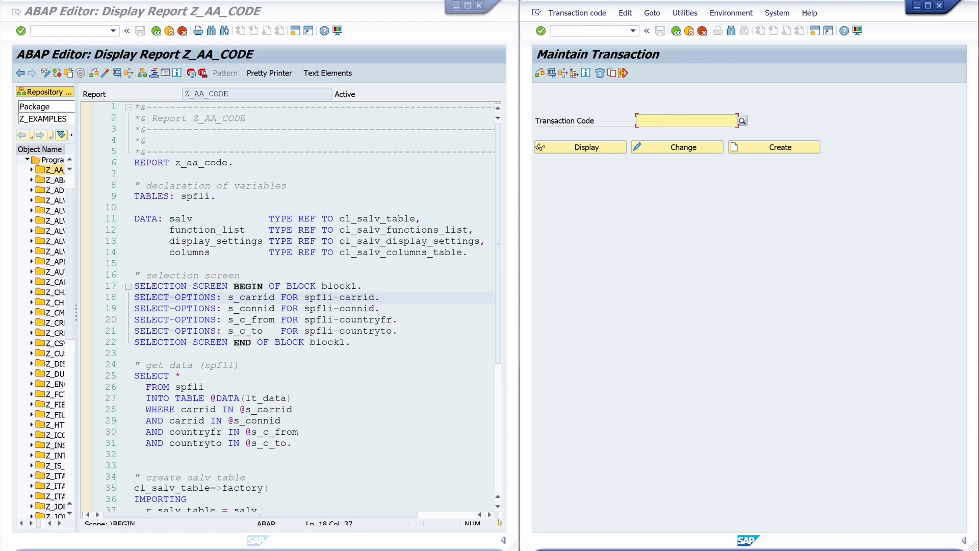
text(z_spfli_re)
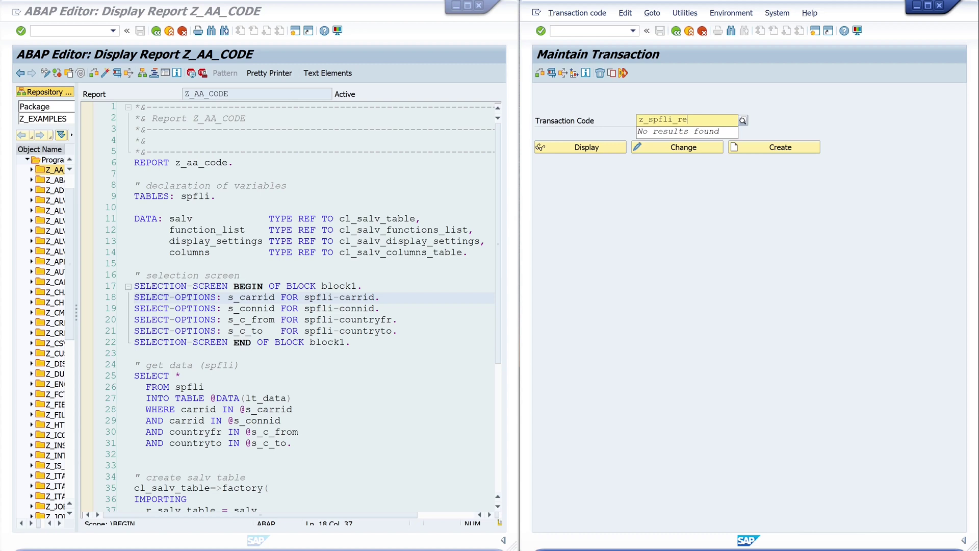
text(p)
click(784, 149)
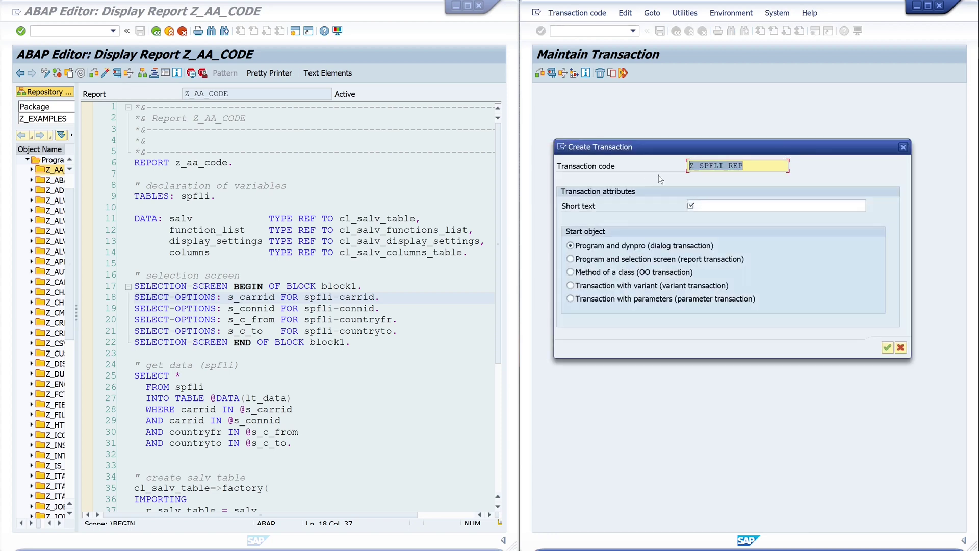
Give Z_SPFLI_REP the short text 'Table SPFLI Report' and make it a report transaction with selection screen
click(693, 205)
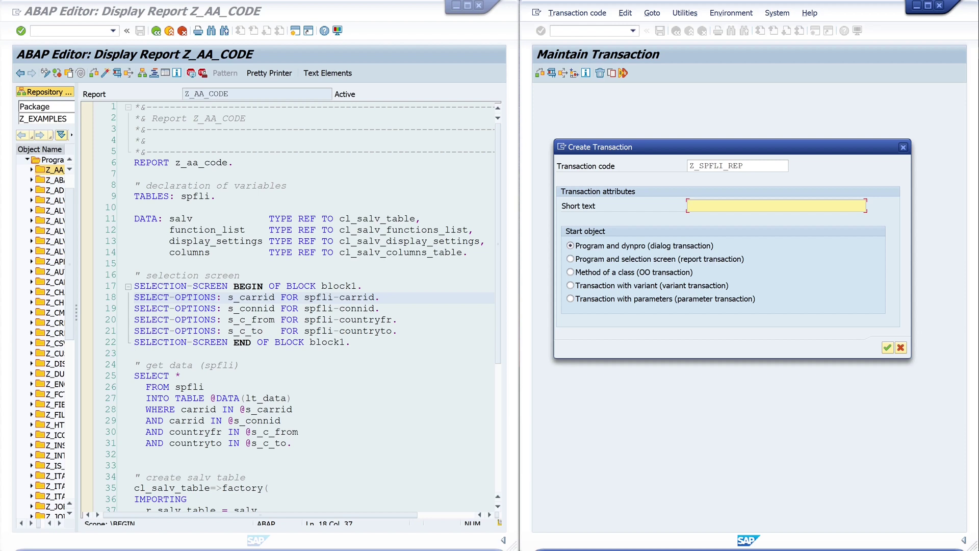
text(Table SPFLI Report)
click(570, 259)
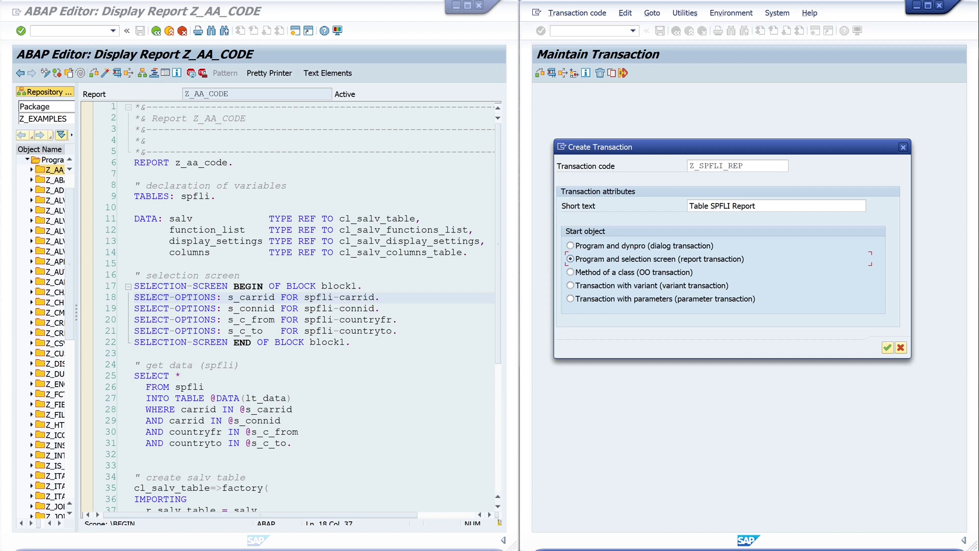
click(886, 348)
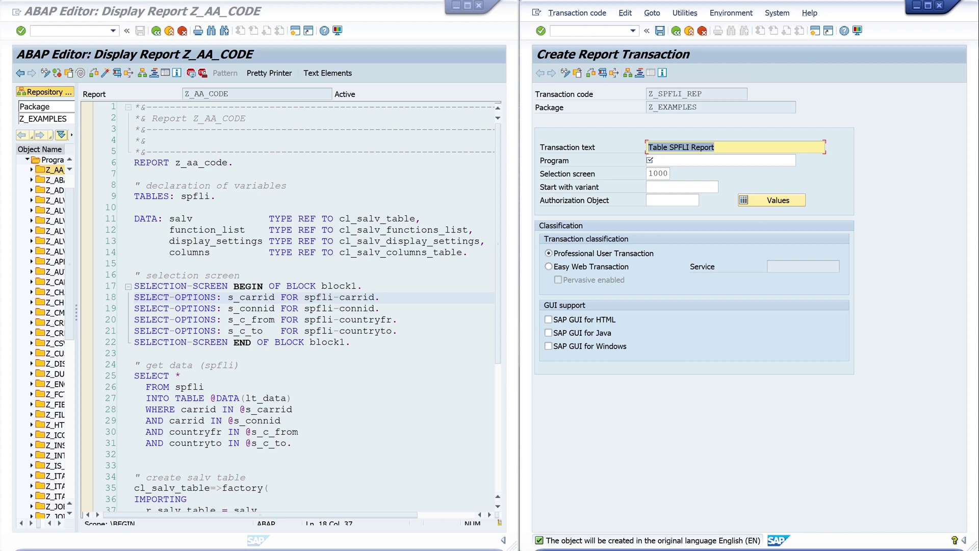
Set the transaction's program to Z_AA_CODE, copying the name from the editor
click(652, 160)
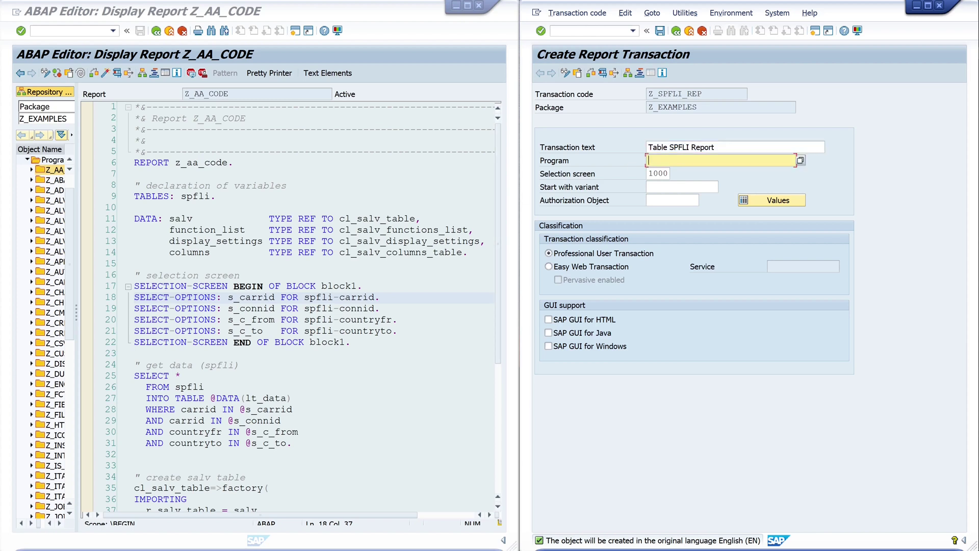
click(228, 94)
key(shift+Home)
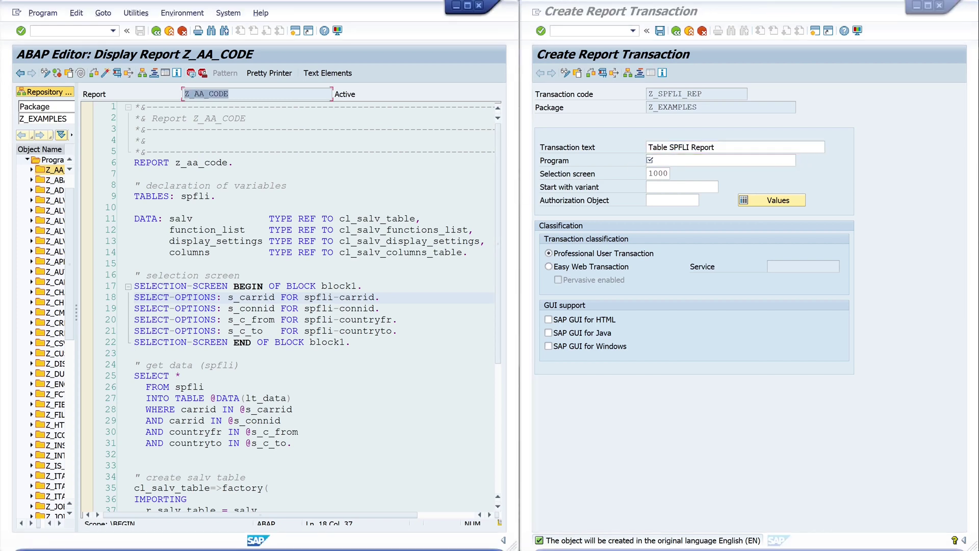
key(alt+Tab)
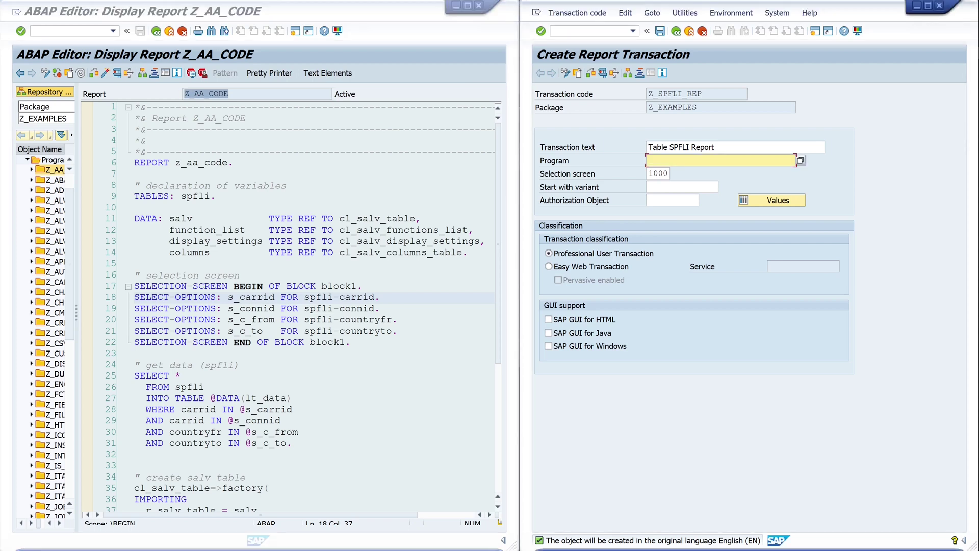
text(Z_AA_CODE)
Enable SAP GUI for HTML, Java and Windows, then save the transaction
click(548, 319)
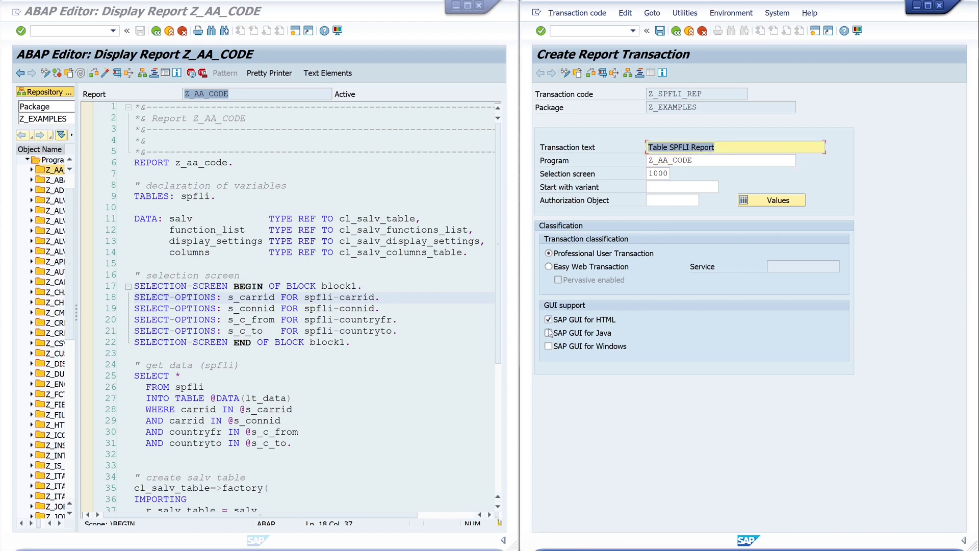
click(548, 332)
click(549, 346)
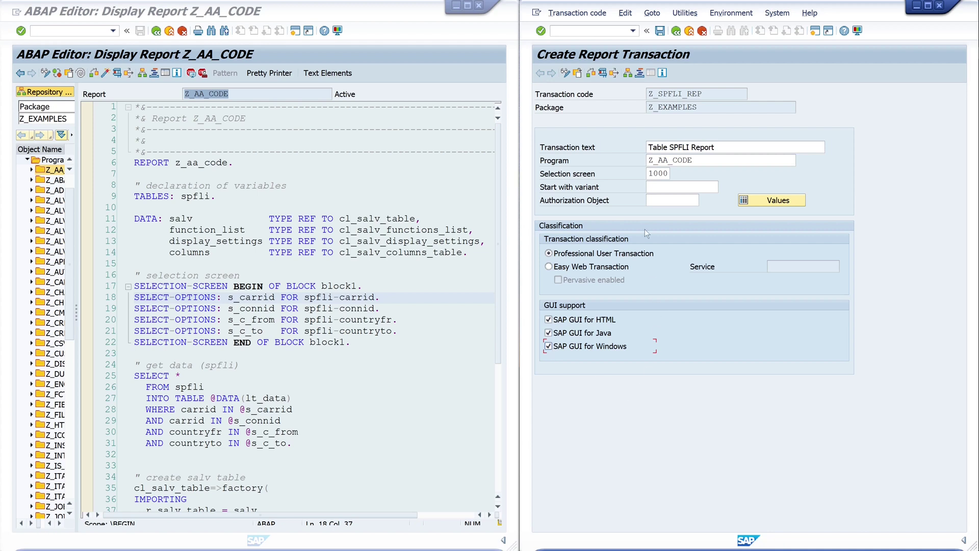
click(661, 31)
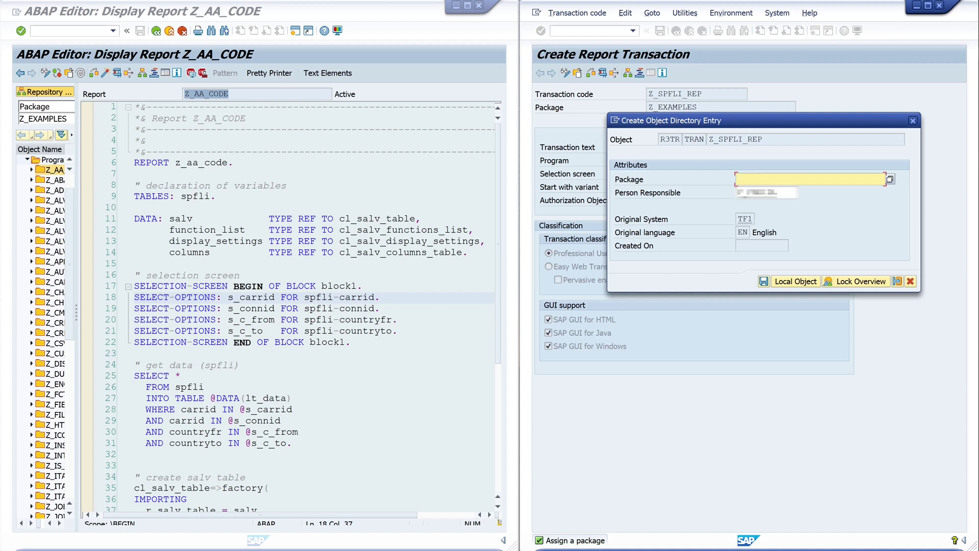
Save Z_SPFLI_REP in package Z_EXAMPLES, correcting the mistyped Z_EXAMPLE, and return to Maintain Transaction
text(z_example)
click(763, 281)
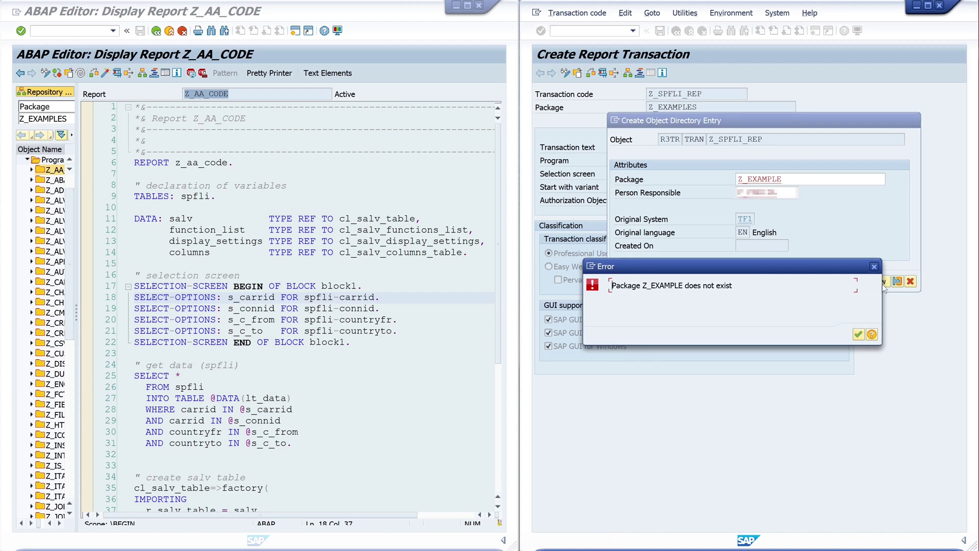
click(858, 334)
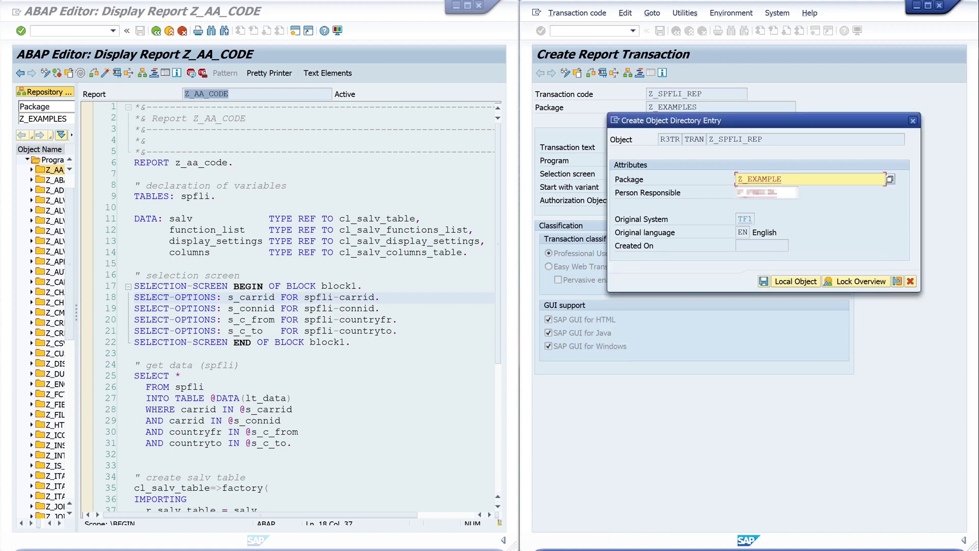
text(s)
click(763, 280)
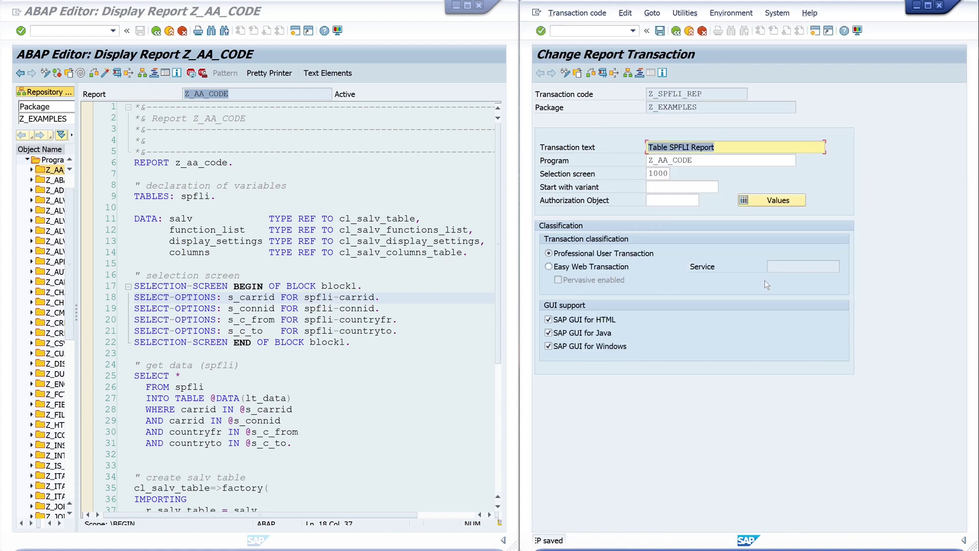
click(676, 32)
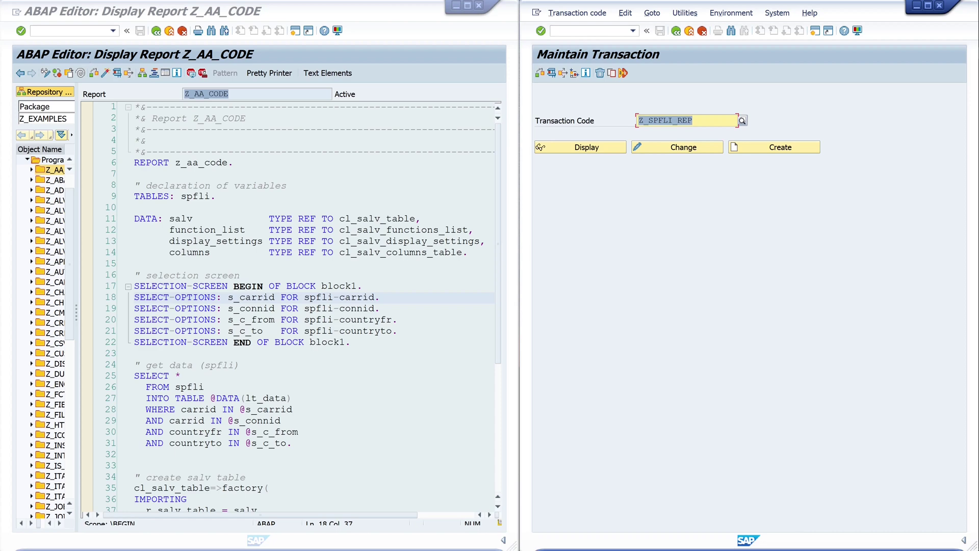
Run Z_SPFLI_REP in the first session with airline LH, listing four flights, then return to Easy Access
key(alt+Tab)
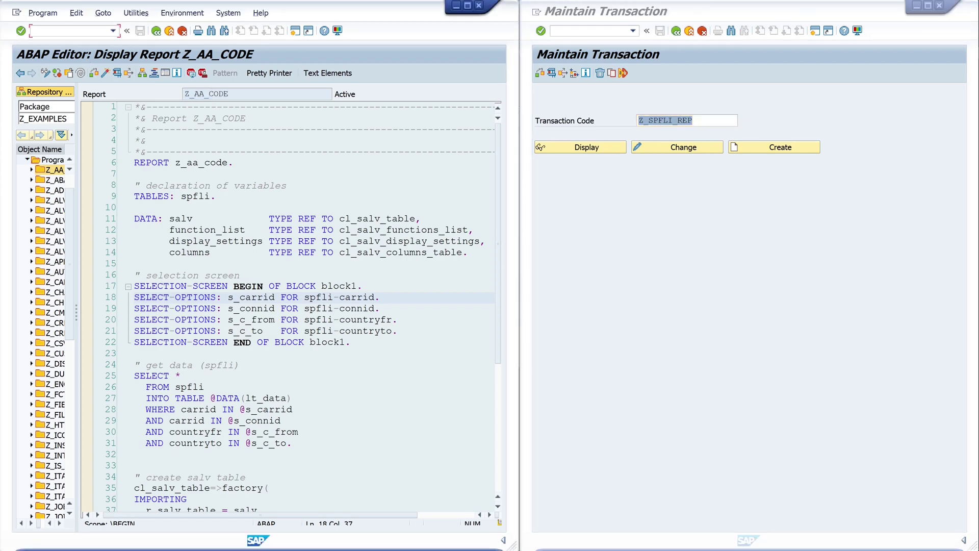
text(/n)
key(Return)
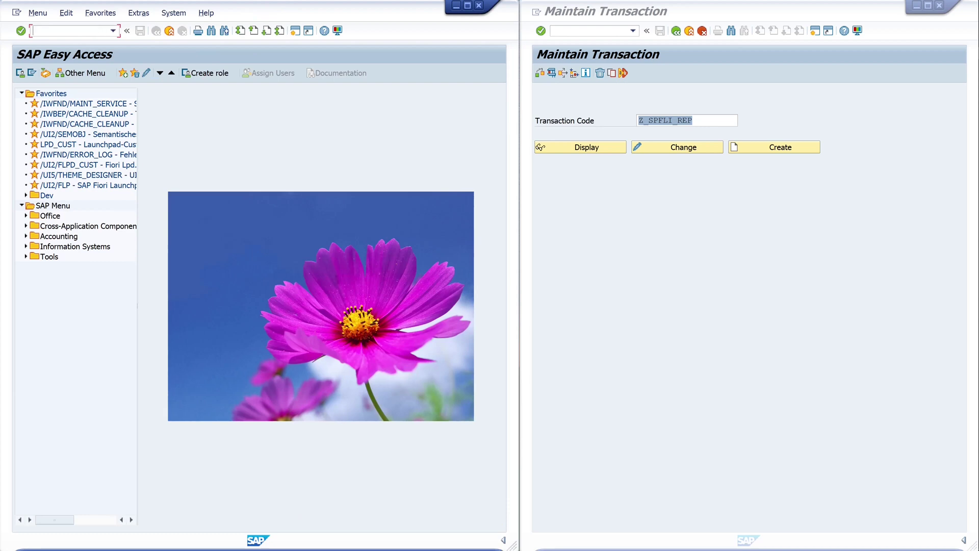
text(z_spfli_rep)
key(Return)
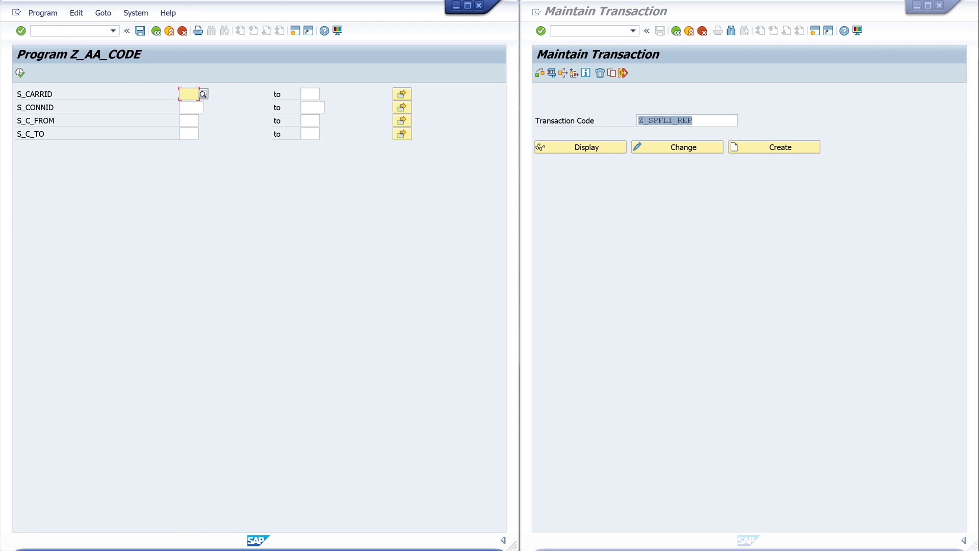
text(lh)
key(Return)
click(21, 72)
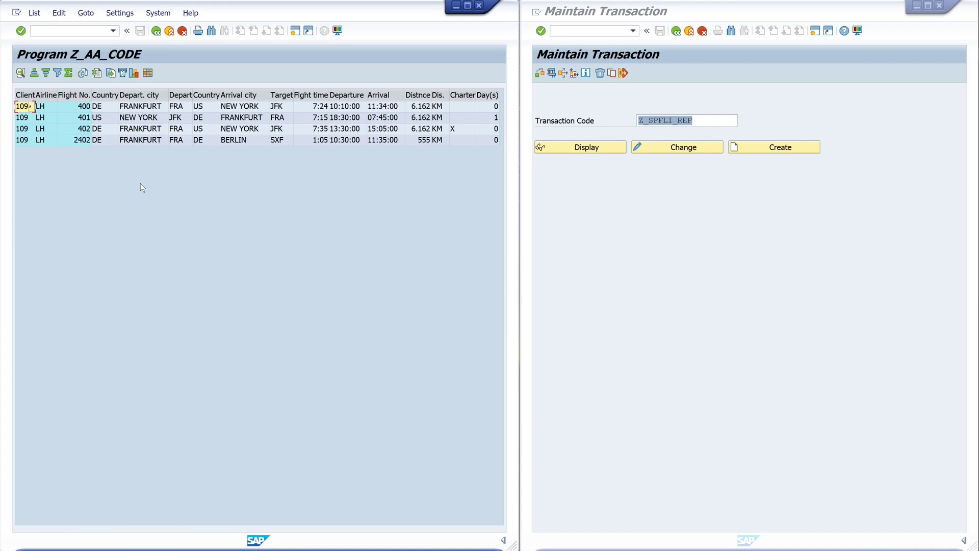
click(156, 32)
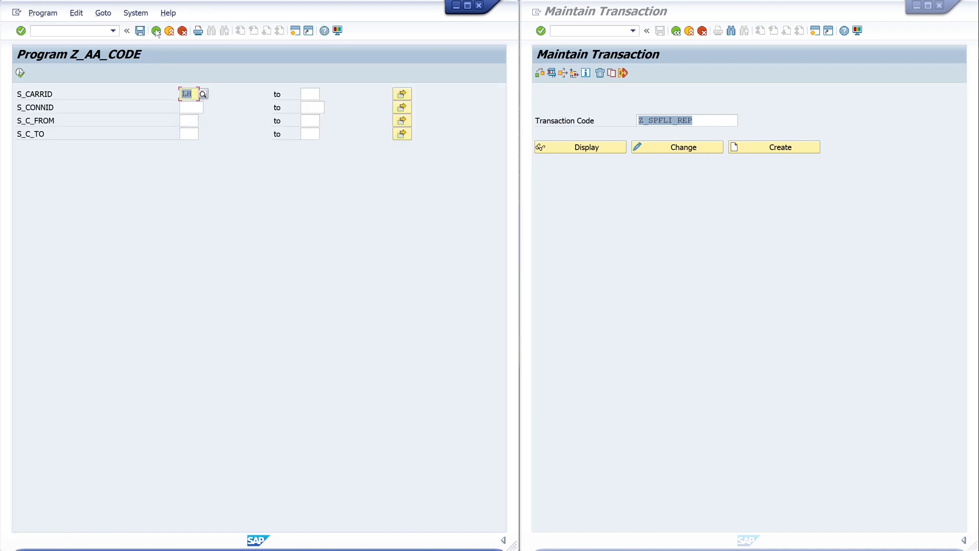
click(156, 31)
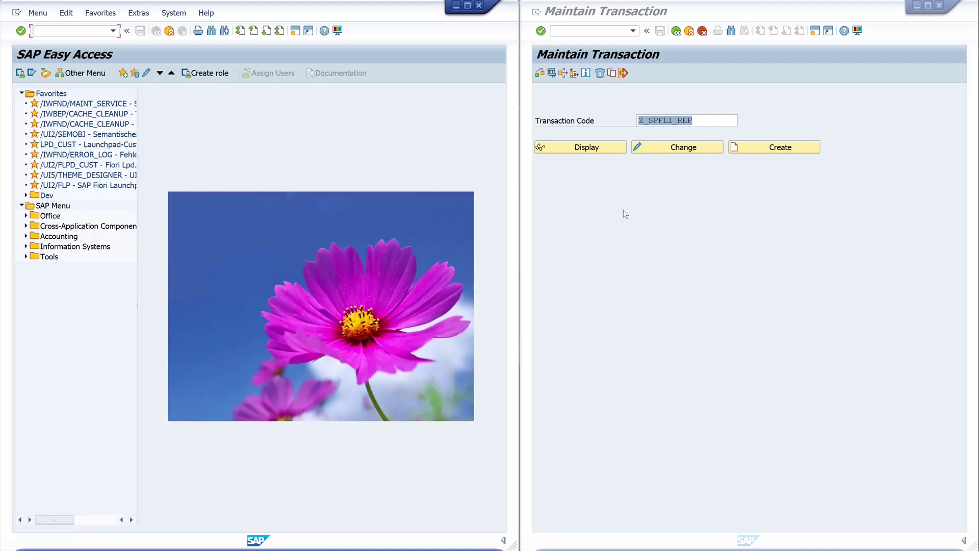
Open the ABAP Dictionary in the first session with /nse11
click(665, 121)
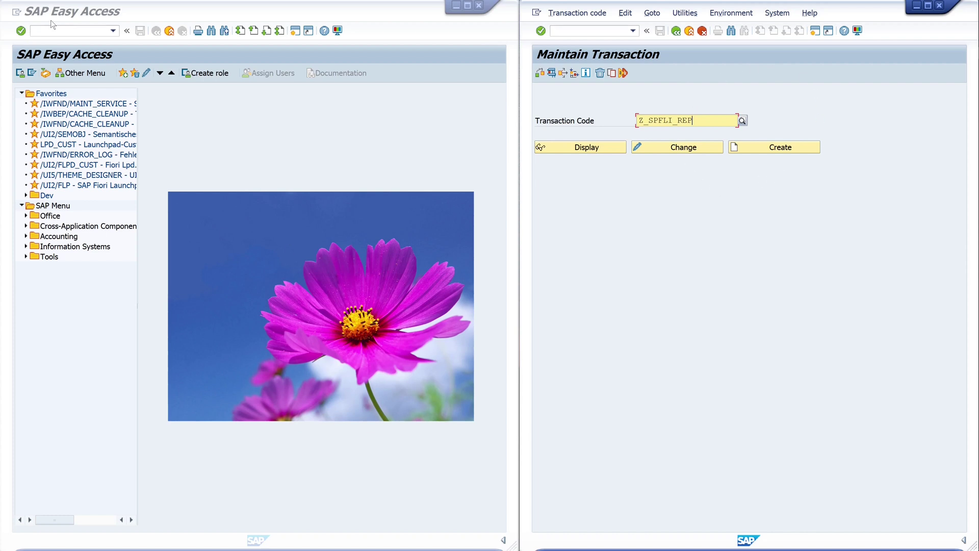
key(alt+Tab)
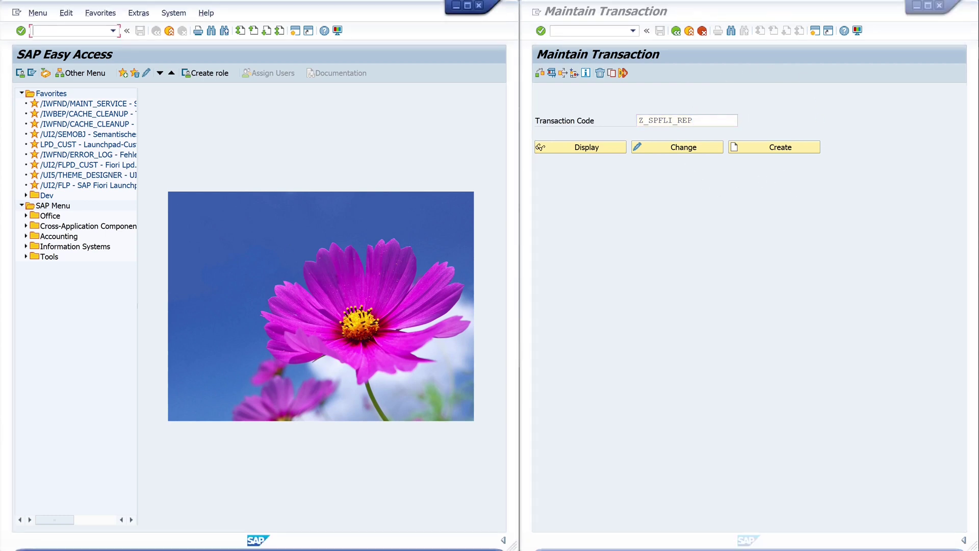
text(se93)
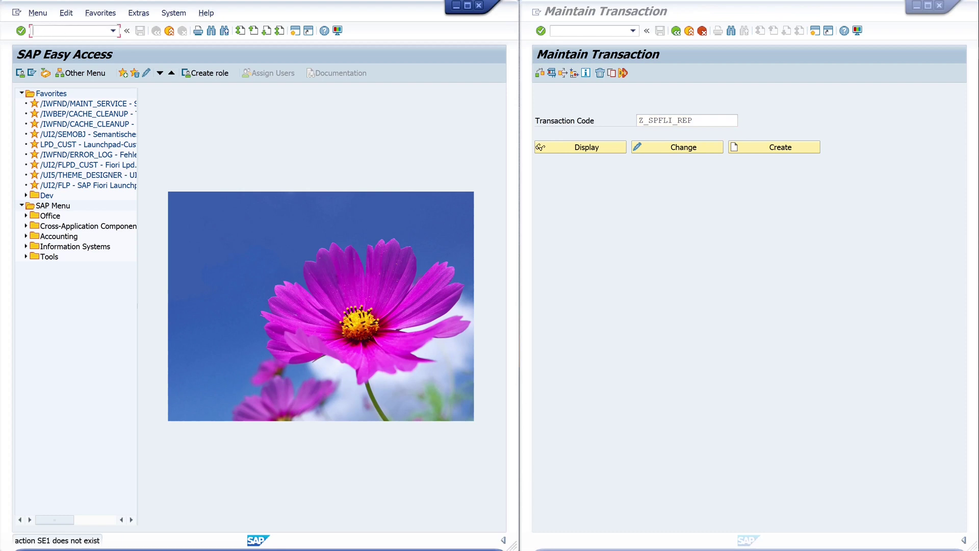
key(Return)
text(/nse11)
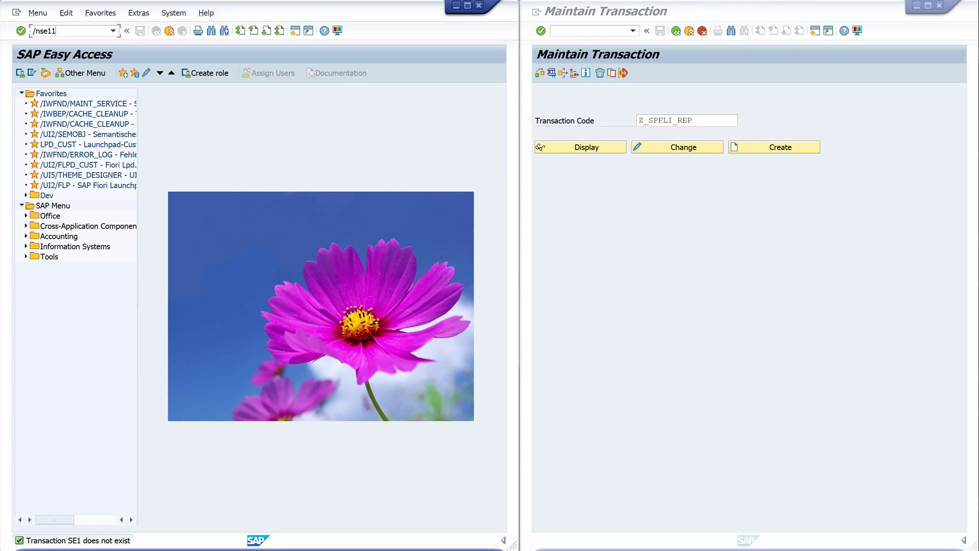
key(Return)
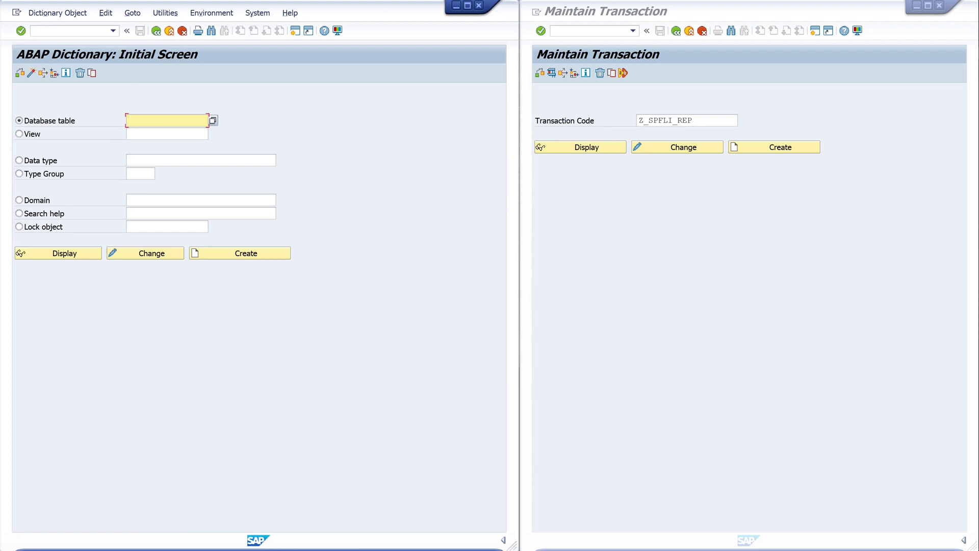
Display table TSTC, list its 200 entries in the Data Browser, and return to selection
text(TSTC)
key(Return)
click(97, 253)
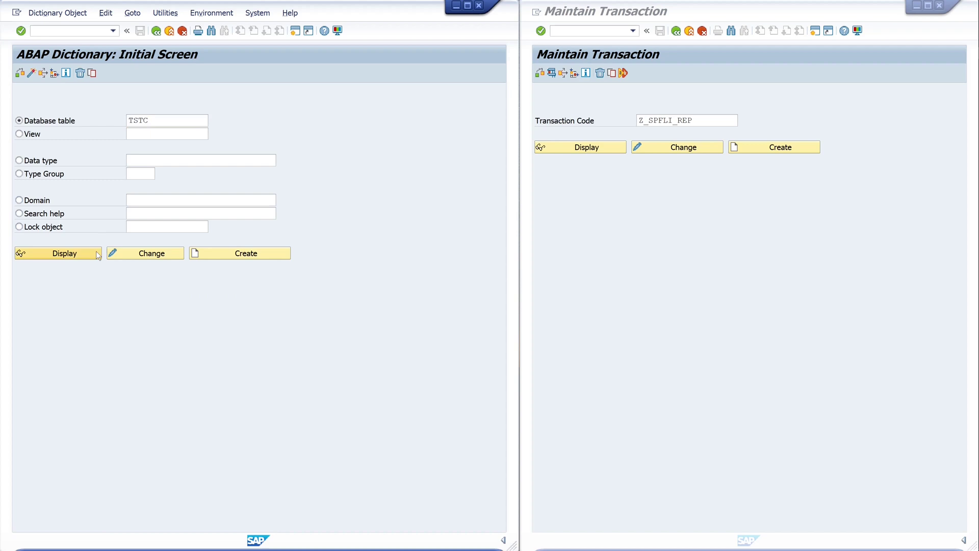
click(180, 73)
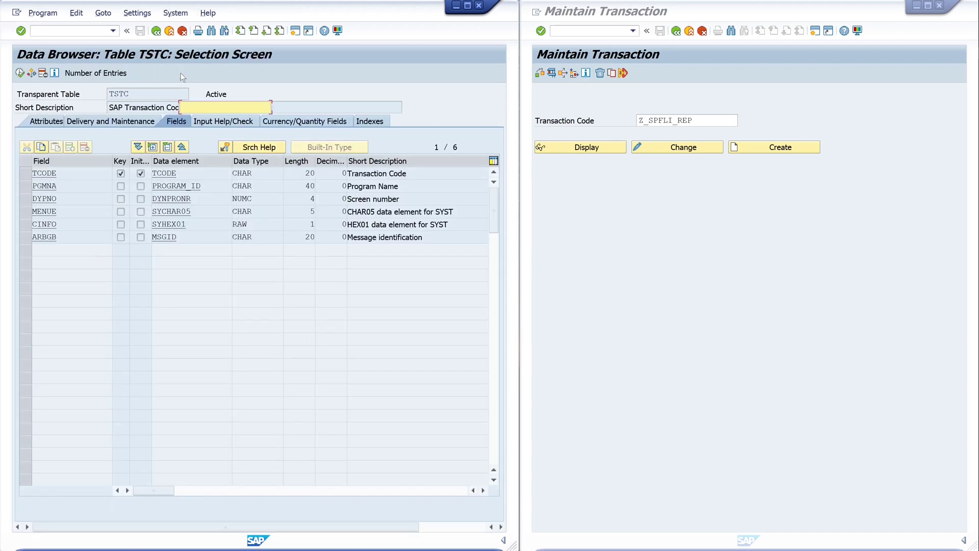
key(F8)
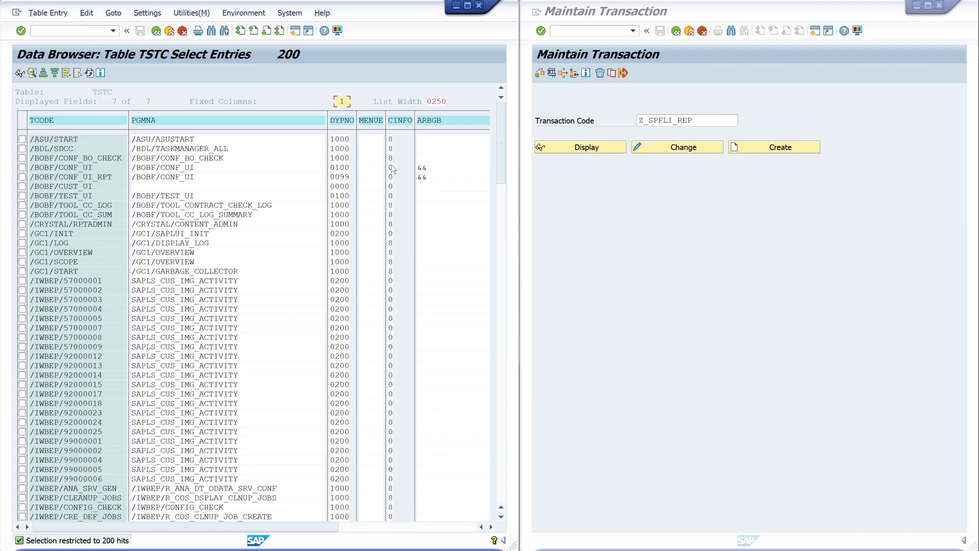
mouse_move(307, 525)
mouse_down()
mouse_move(465, 519)
mouse_move(306, 525)
mouse_up()
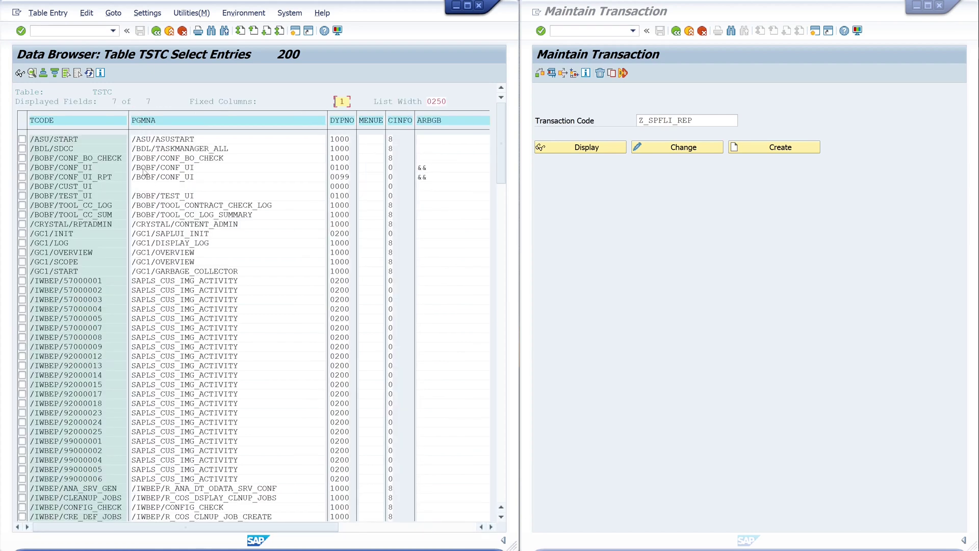
click(156, 31)
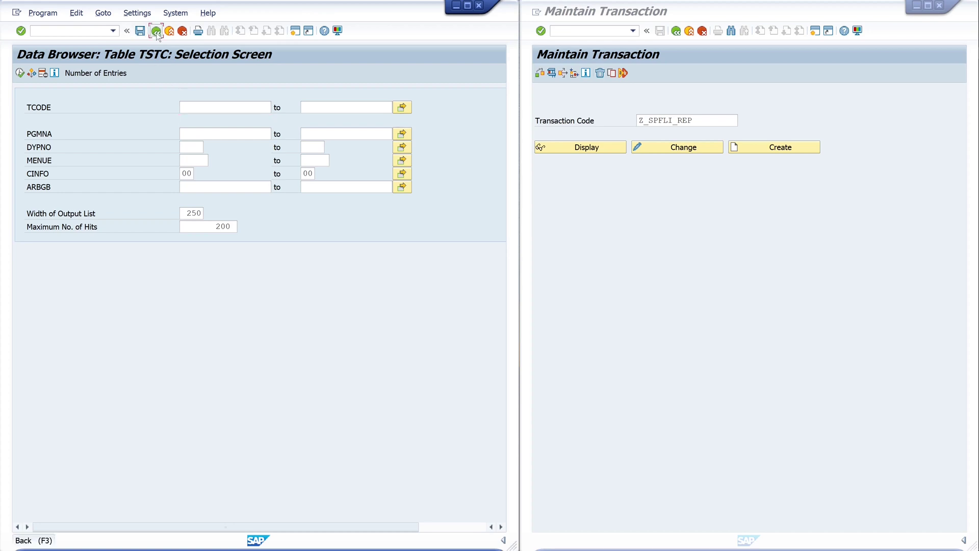
Go back to SE11, switch the table to TSTCT, and list its entries in the Data Browser
click(156, 31)
click(156, 36)
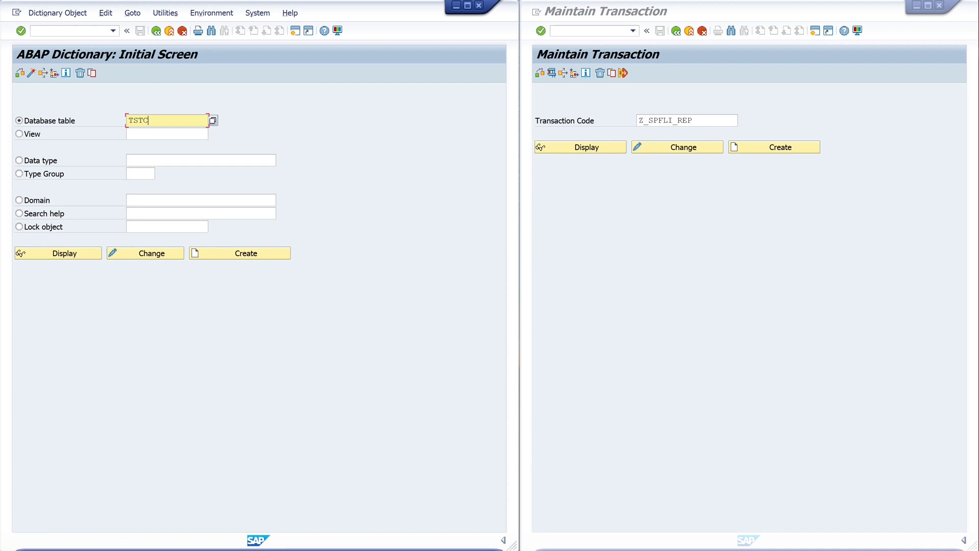
text(T)
key(shift+Home)
click(78, 253)
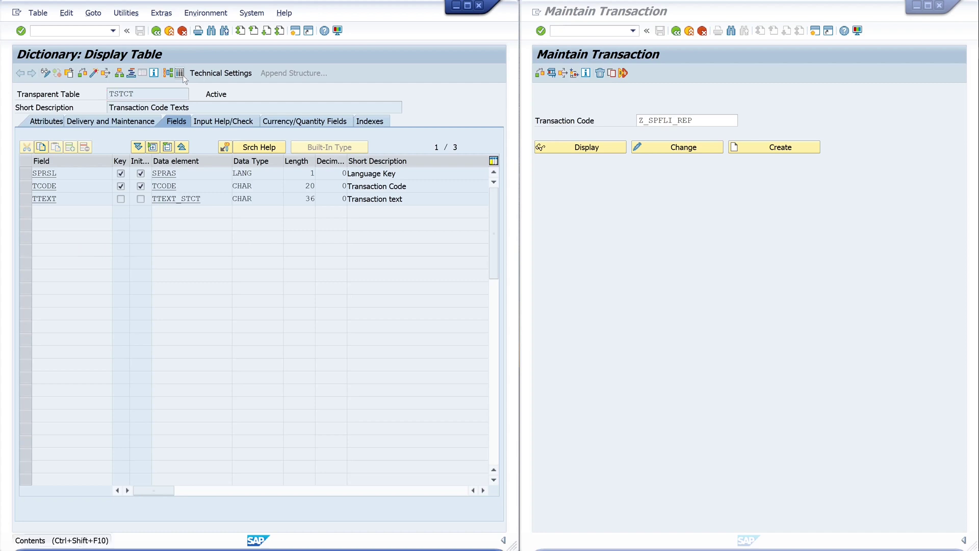
click(181, 74)
click(21, 73)
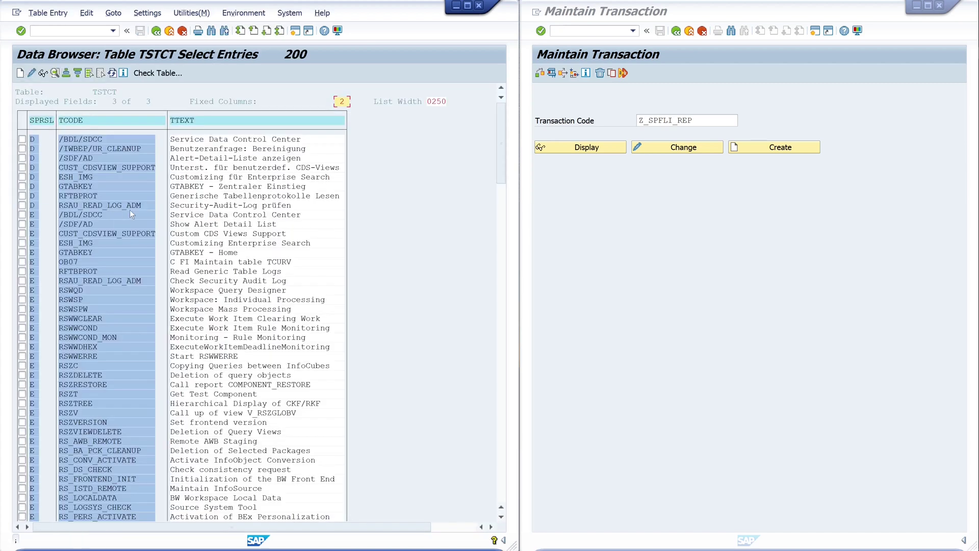